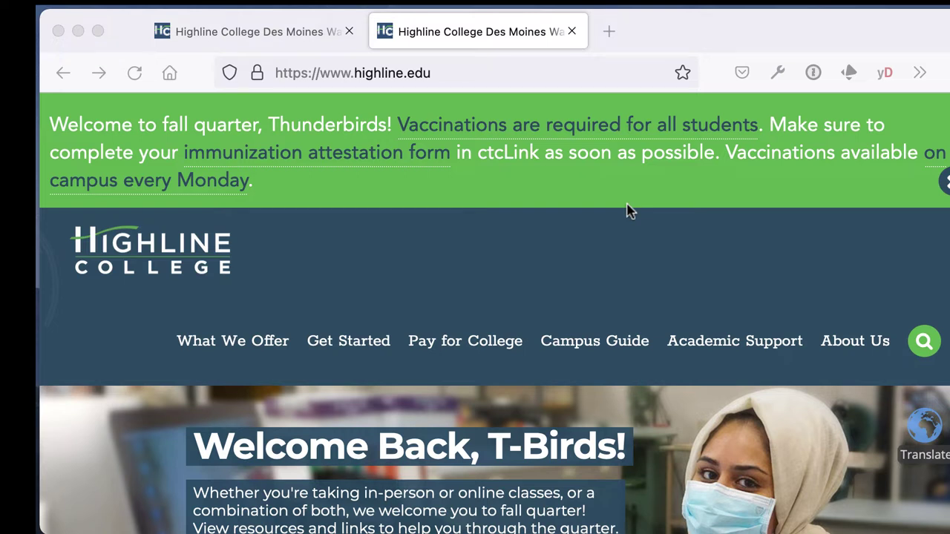
- Load gateway.ctclink.us in Firefox to bring up the ctcLink Sign In page
{"action": "left_click", "coordinate": [400, 73]}
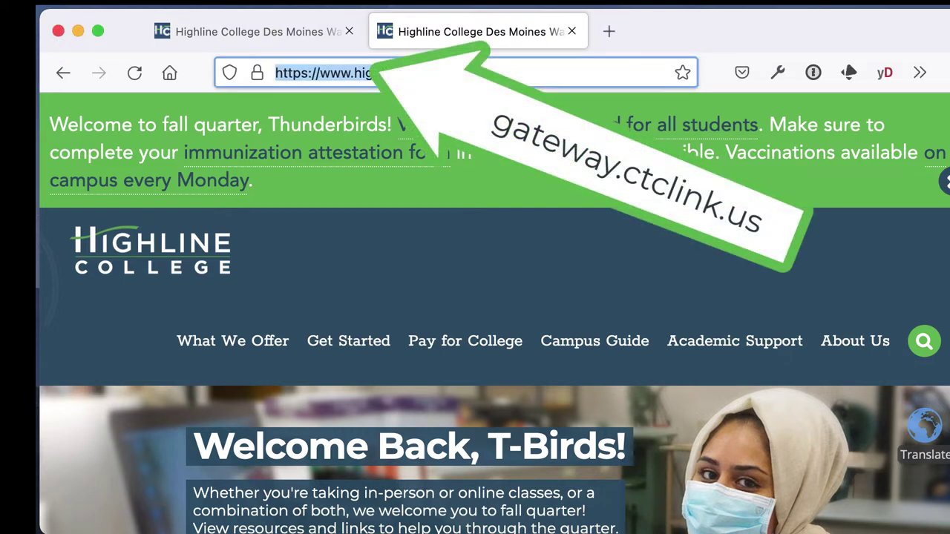
{"action": "type", "text": "gateway"}
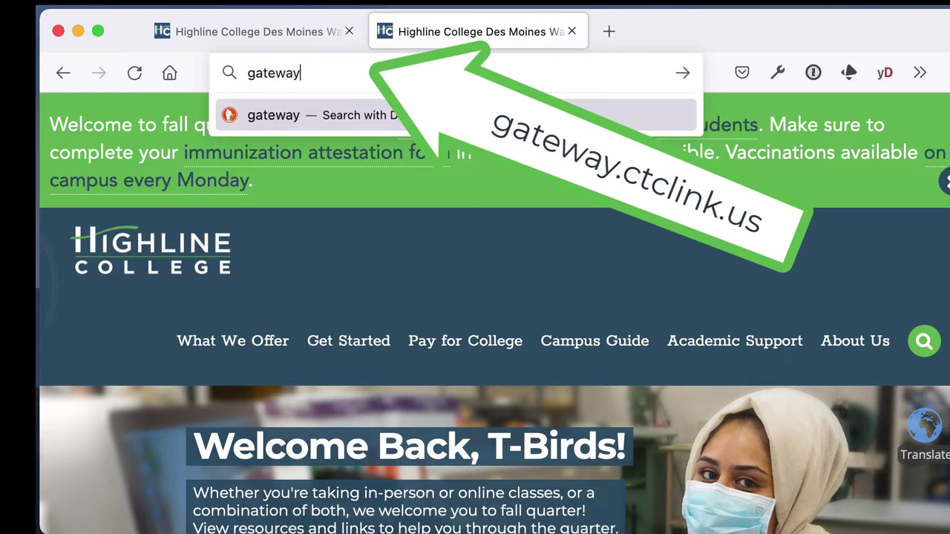
{"action": "type", "text": ".ctclink.us"}
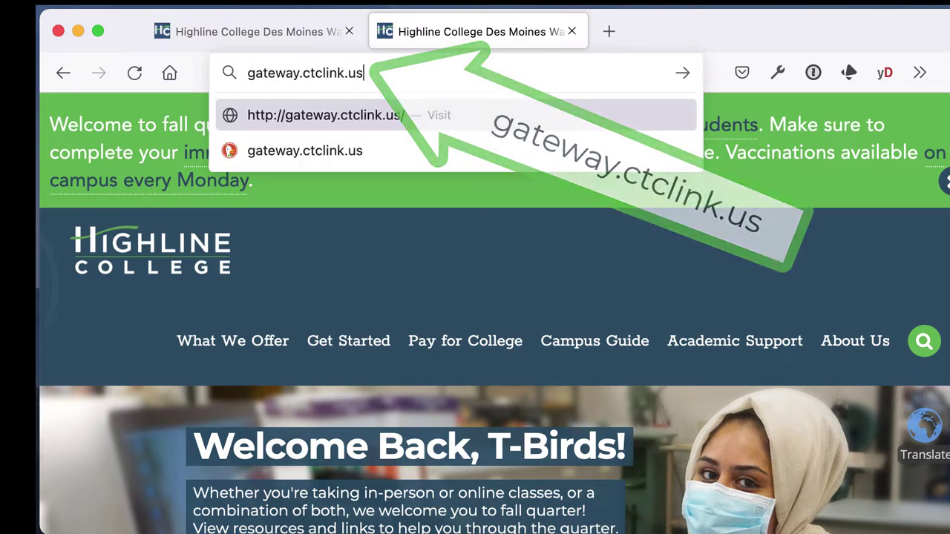
{"action": "key", "text": "Return"}
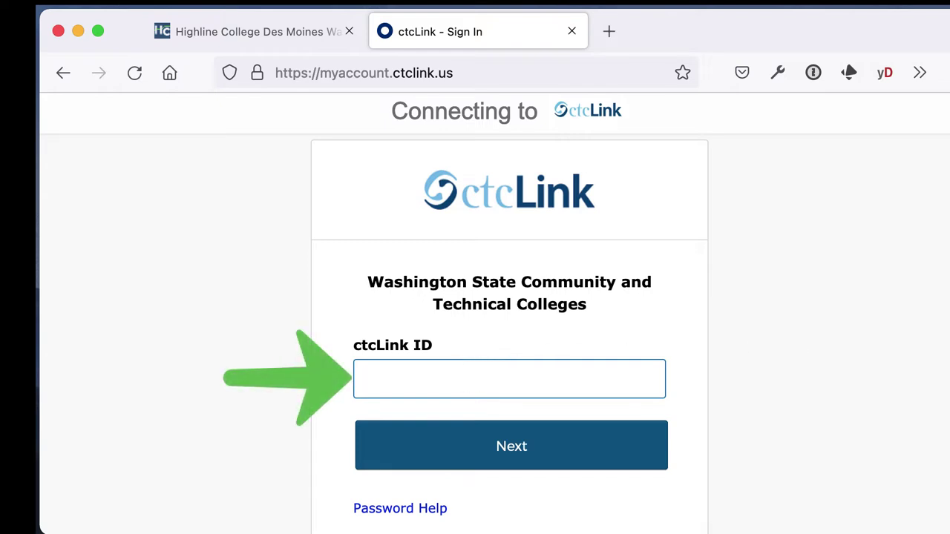
- Sign in with the student's ctcLink ID and account password to reach the Highline College Gateway
{"action": "left_click", "coordinate": [462, 379]}
{"action": "key", "text": "super+v"}
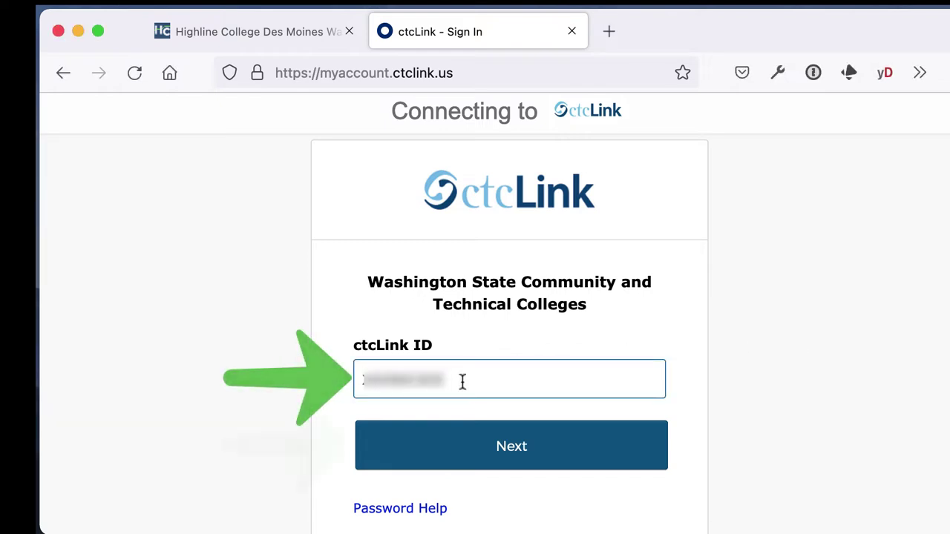
{"action": "left_click", "coordinate": [536, 452]}
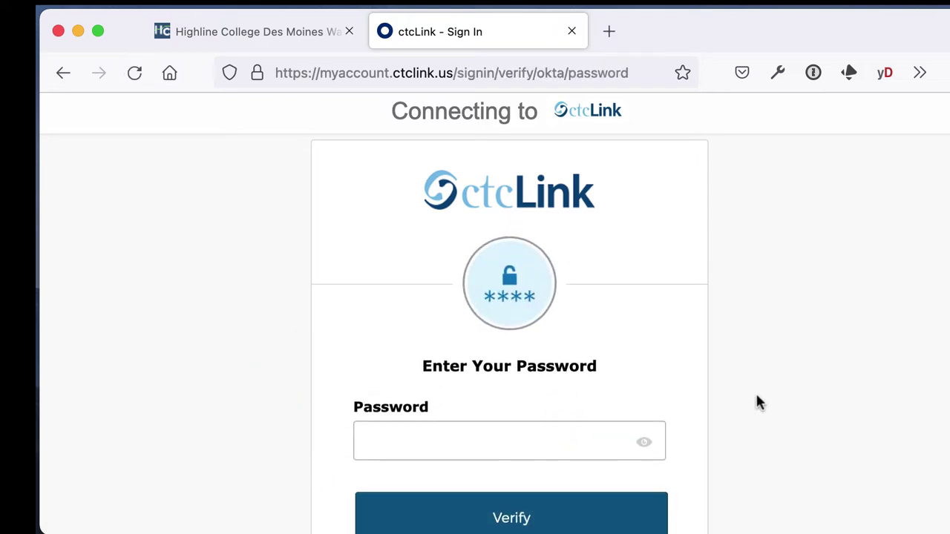
{"action": "left_click", "coordinate": [455, 438]}
{"action": "key", "text": "super+v"}
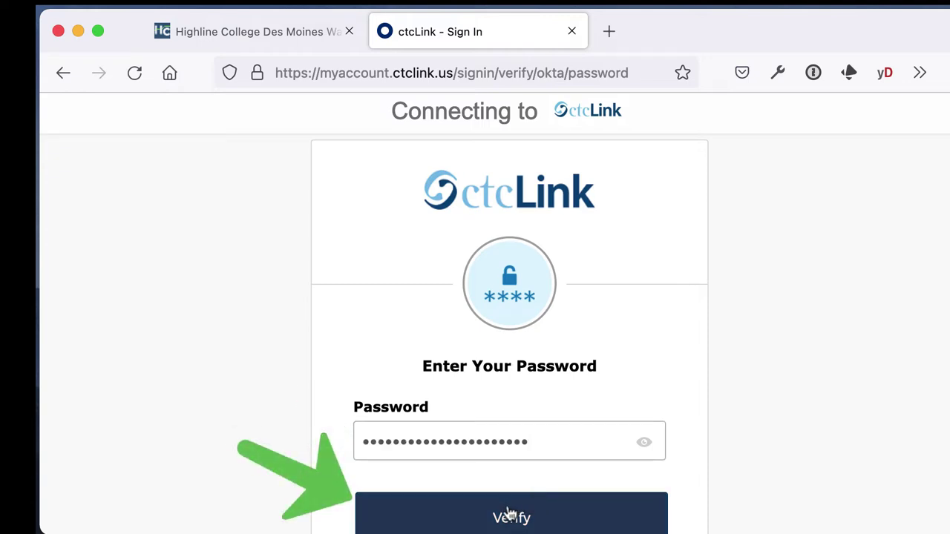
{"action": "left_click", "coordinate": [511, 515]}
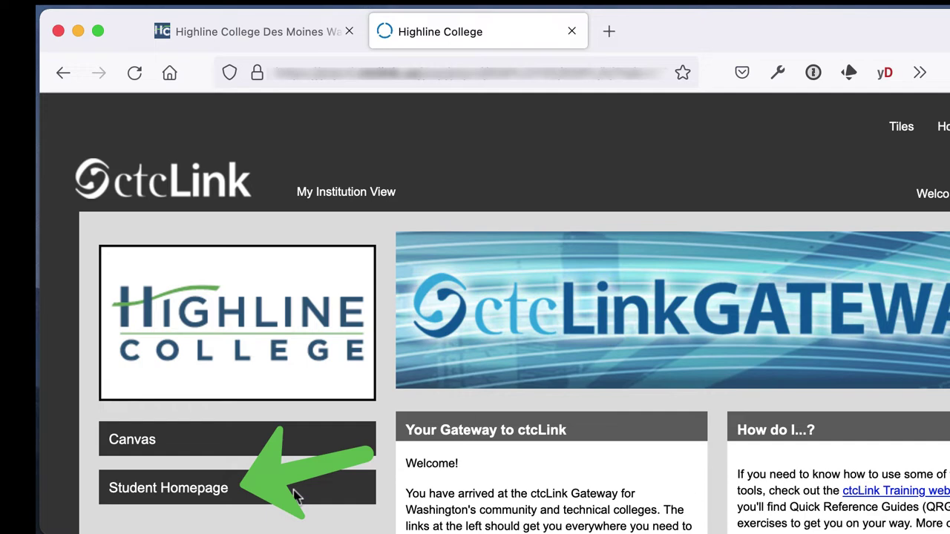
- From the Student Homepage, open the Immunization Attestation tile to get the COVID-19 form
{"action": "left_click", "coordinate": [196, 491]}
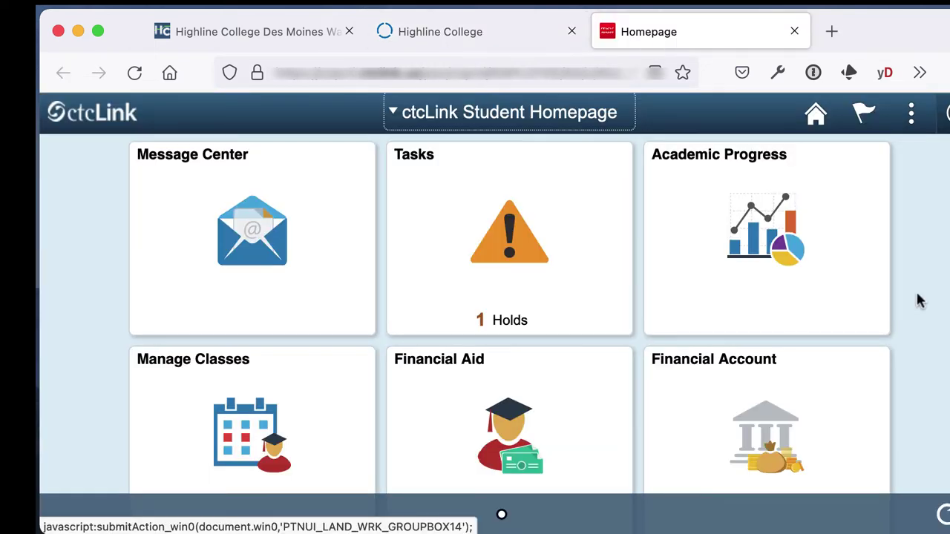
{"action": "scroll", "coordinate": [919, 300], "scroll_direction": "down", "scroll_amount": 5}
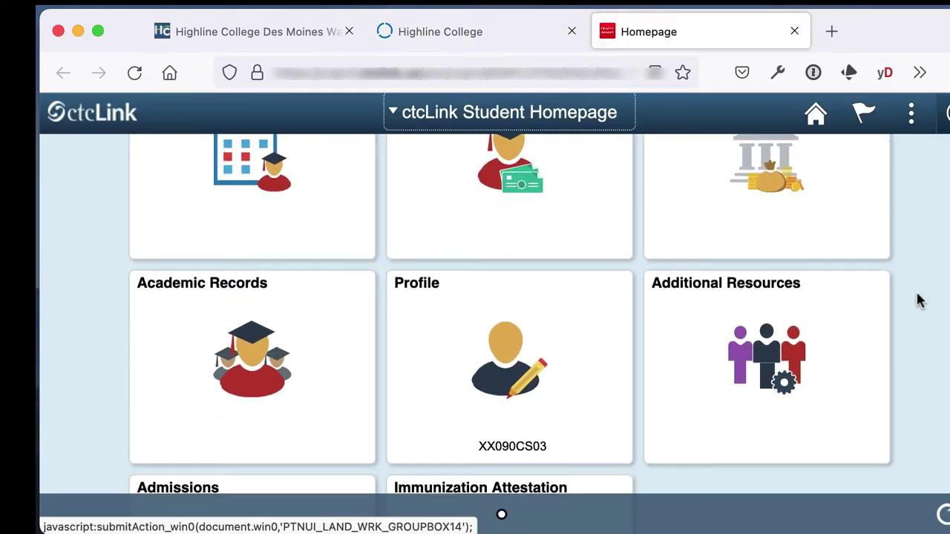
{"action": "scroll", "coordinate": [918, 301], "scroll_direction": "down", "scroll_amount": 3}
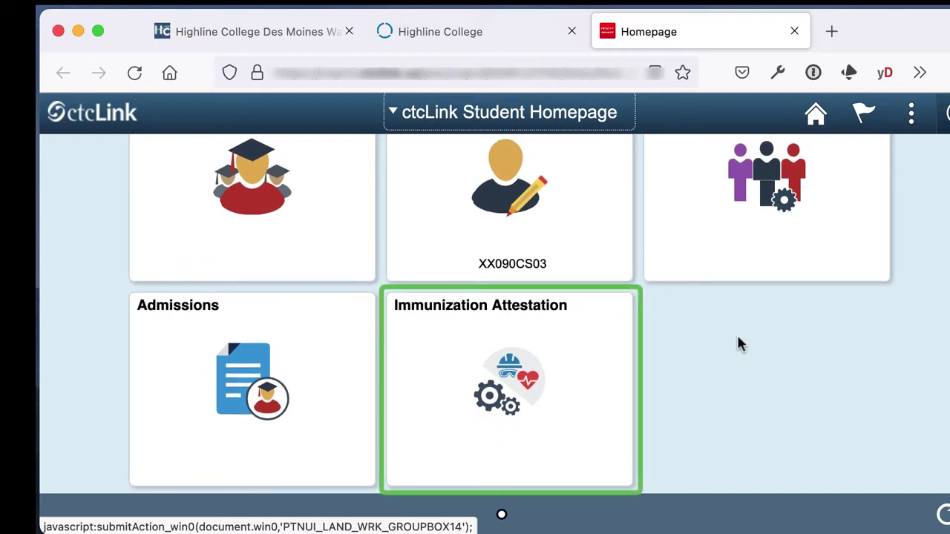
{"action": "left_click", "coordinate": [517, 368]}
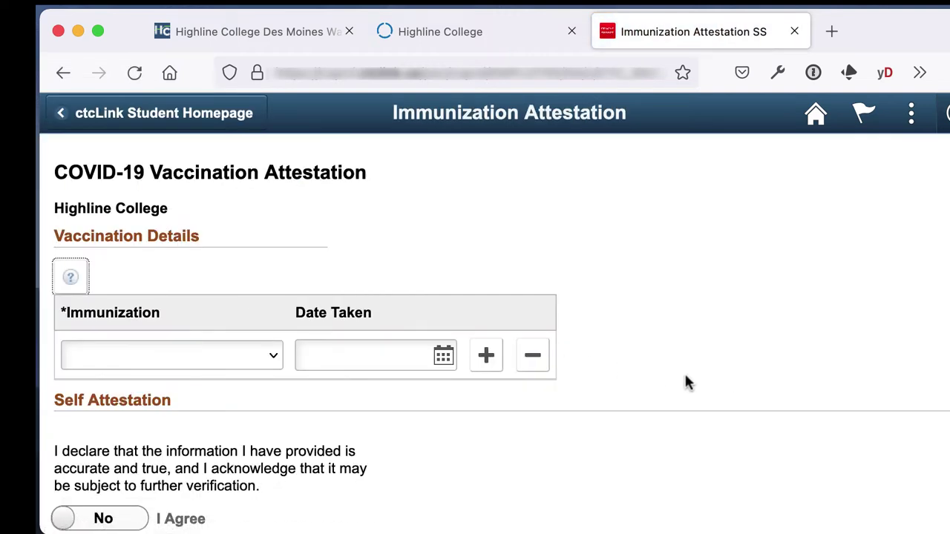
- Choose Moderna - 1st dose as the first row's immunization
{"action": "scroll", "coordinate": [697, 289], "scroll_direction": "down", "scroll_amount": 2}
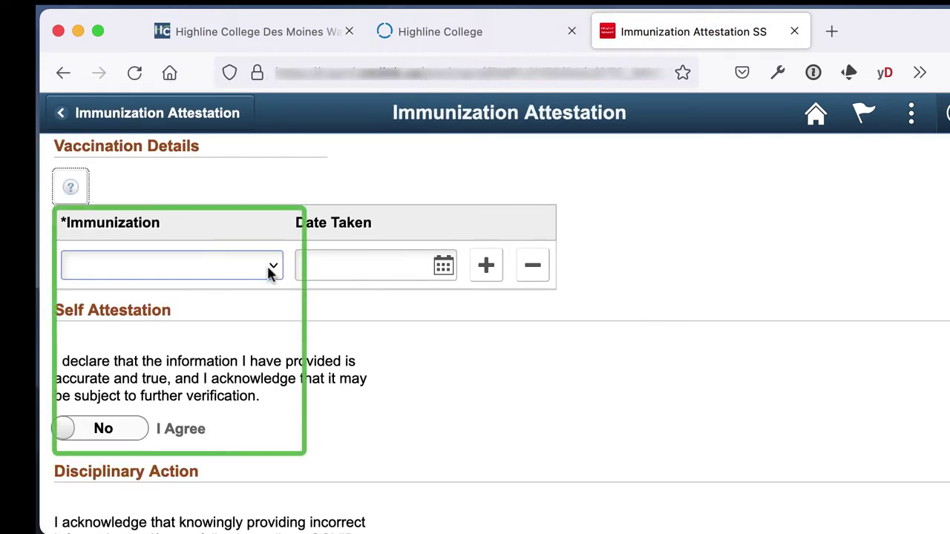
{"action": "left_click", "coordinate": [270, 273]}
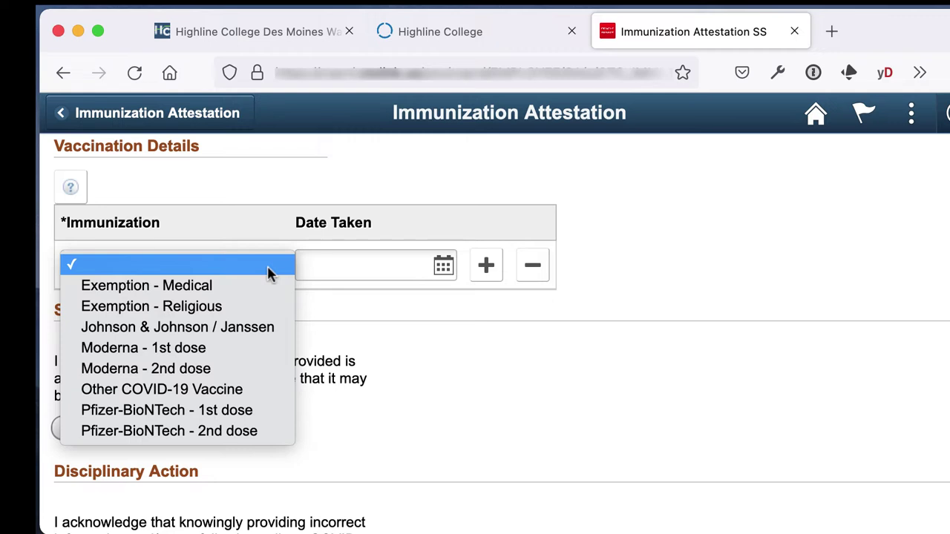
{"action": "left_click", "coordinate": [258, 353]}
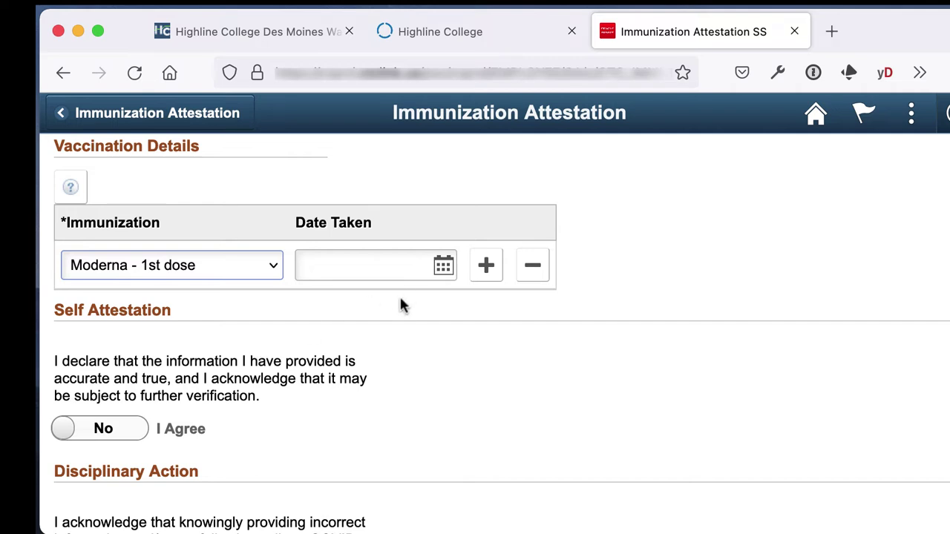
- Set the Moderna 1st dose Date Taken to 09/01/2021 via the calendar
{"action": "left_click", "coordinate": [443, 267]}
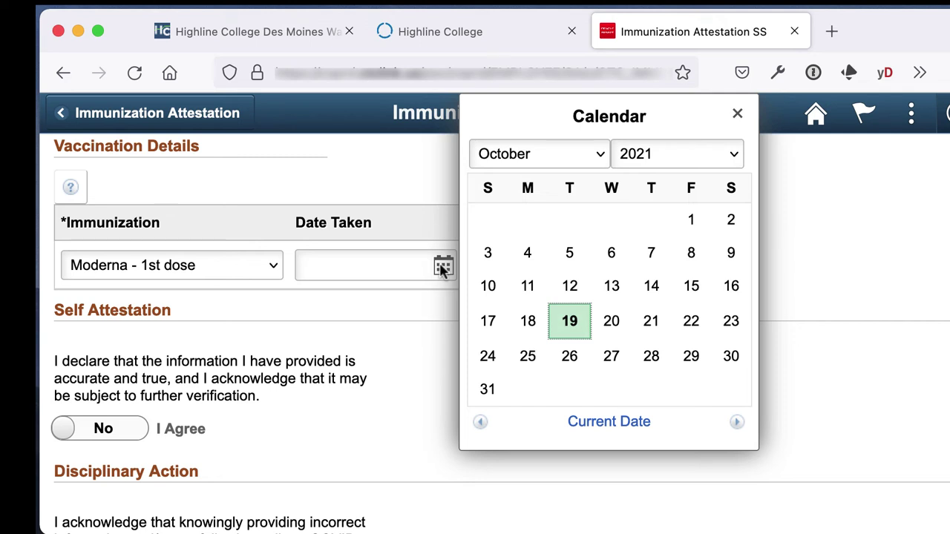
{"action": "left_click", "coordinate": [603, 155]}
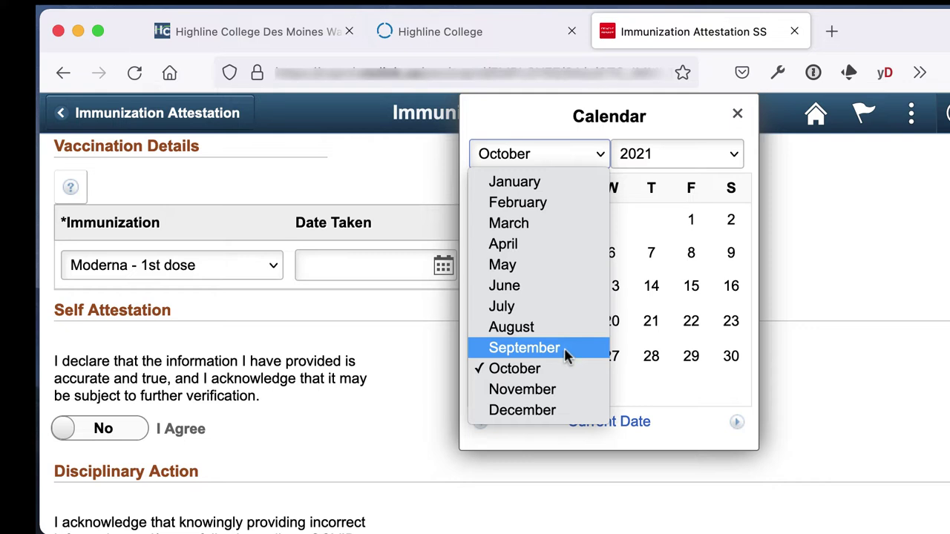
{"action": "left_click", "coordinate": [525, 348]}
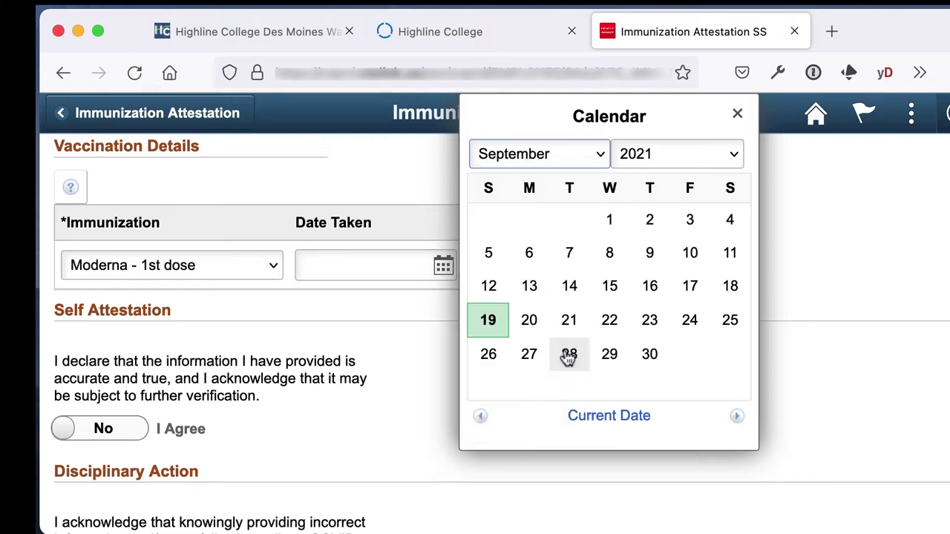
{"action": "left_click", "coordinate": [617, 227]}
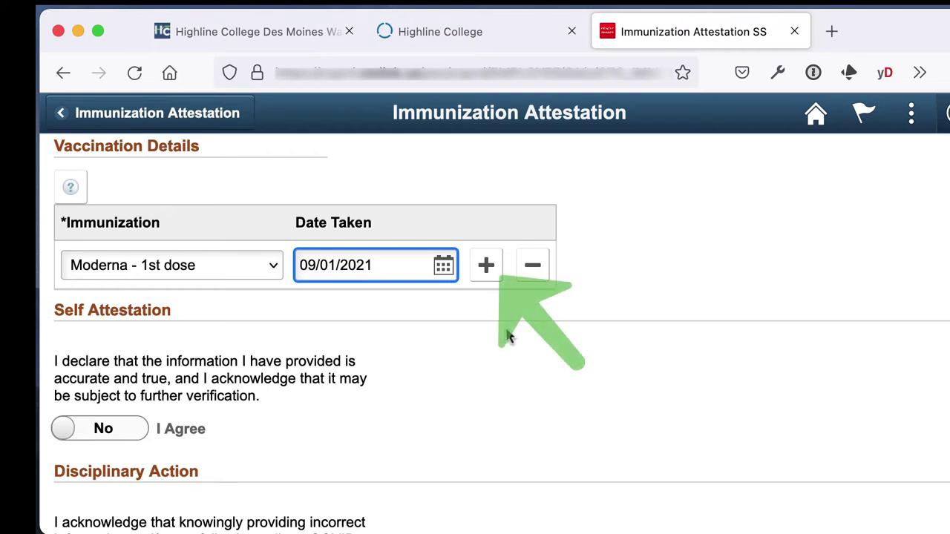
- Add a second row with Moderna - 2nd dose dated 10/01/2021
{"action": "left_click", "coordinate": [486, 267]}
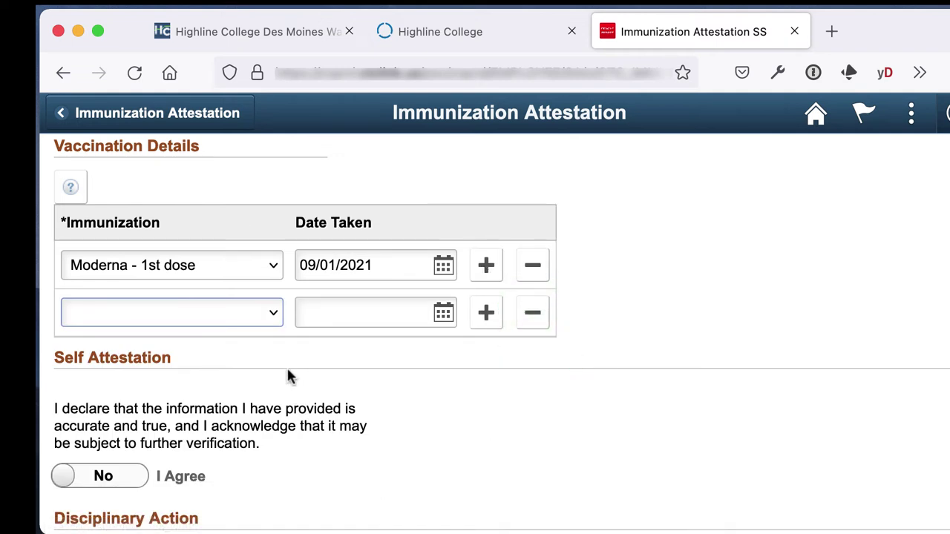
{"action": "left_click", "coordinate": [272, 314]}
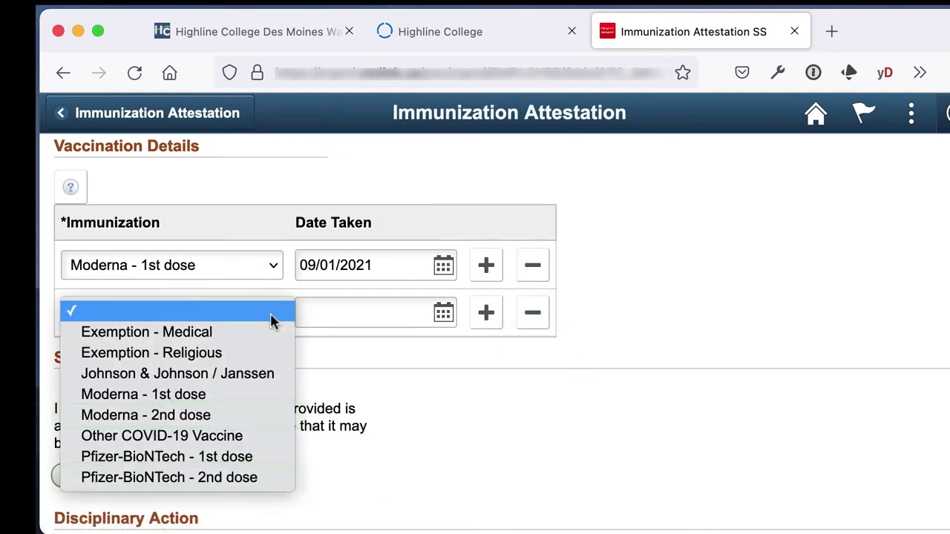
{"action": "left_click", "coordinate": [245, 415]}
{"action": "left_click", "coordinate": [443, 313]}
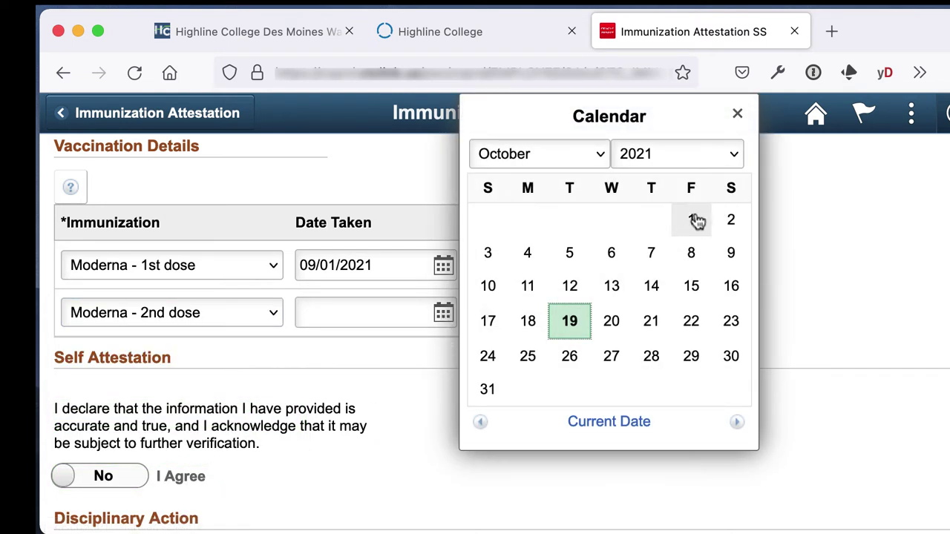
{"action": "left_click", "coordinate": [692, 220]}
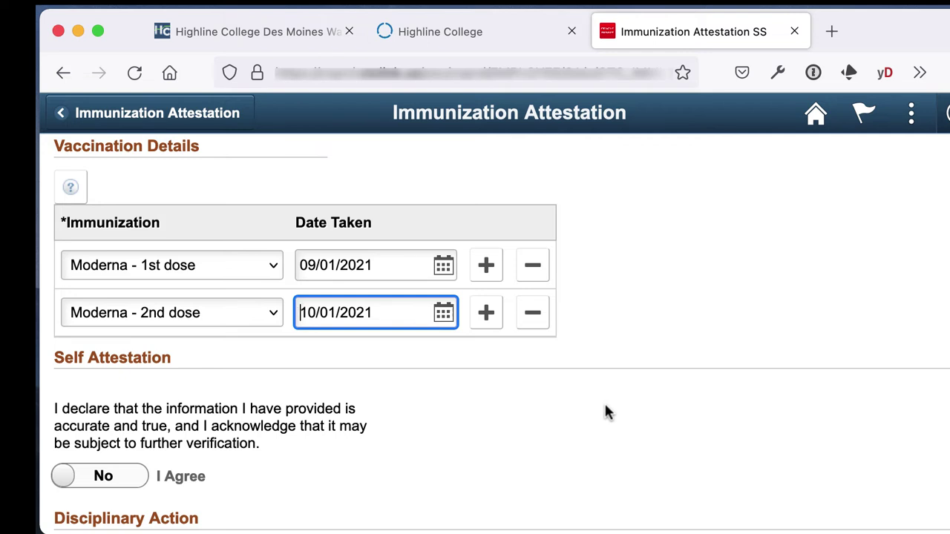
- Switch the Self Attestation and Disciplinary Action I Agree toggles to Yes
{"action": "scroll", "coordinate": [606, 408], "scroll_direction": "down", "scroll_amount": 5}
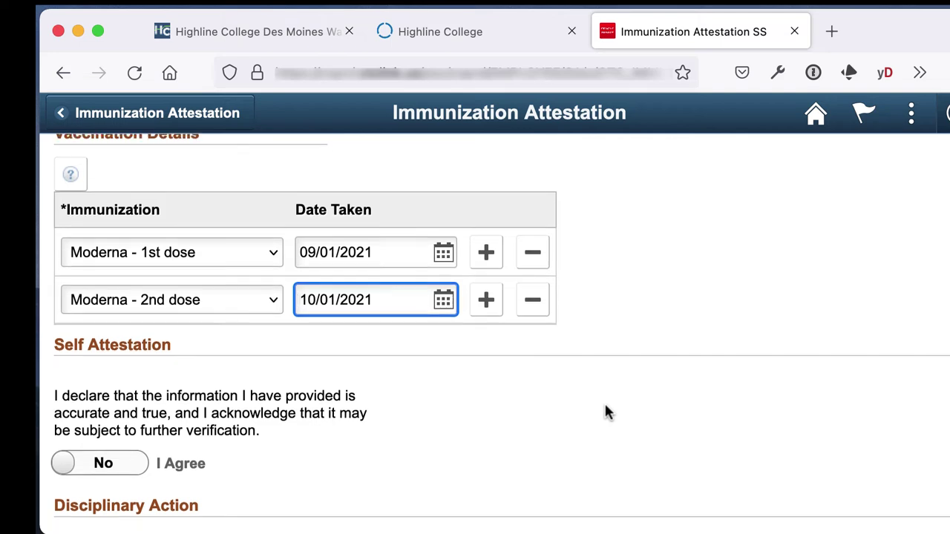
{"action": "scroll", "coordinate": [605, 413], "scroll_direction": "down", "scroll_amount": 1}
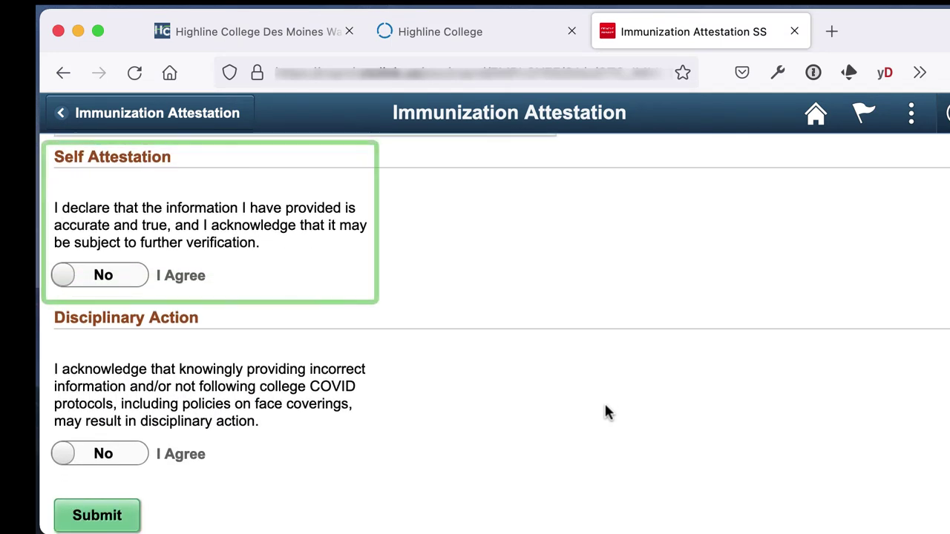
{"action": "left_click", "coordinate": [190, 285]}
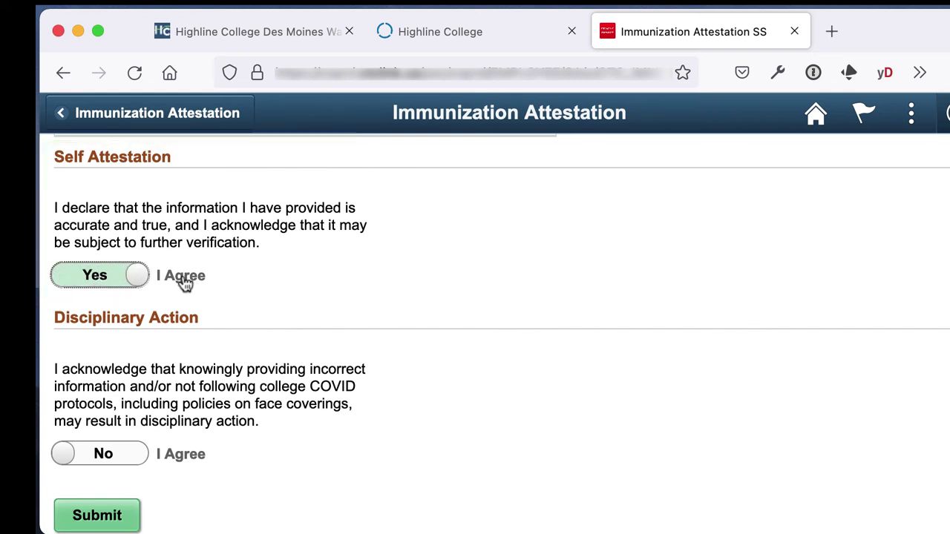
{"action": "scroll", "coordinate": [414, 387], "scroll_direction": "down", "scroll_amount": 1}
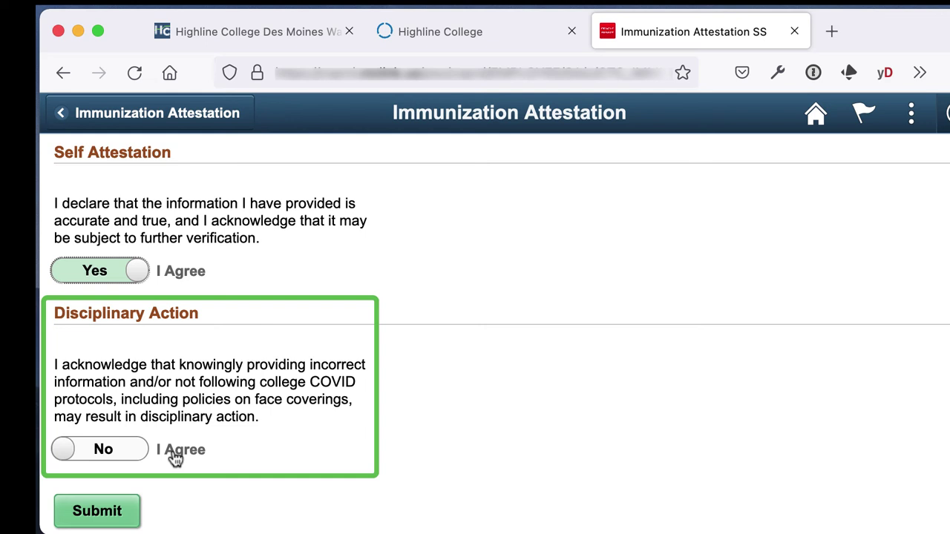
{"action": "left_click", "coordinate": [175, 458]}
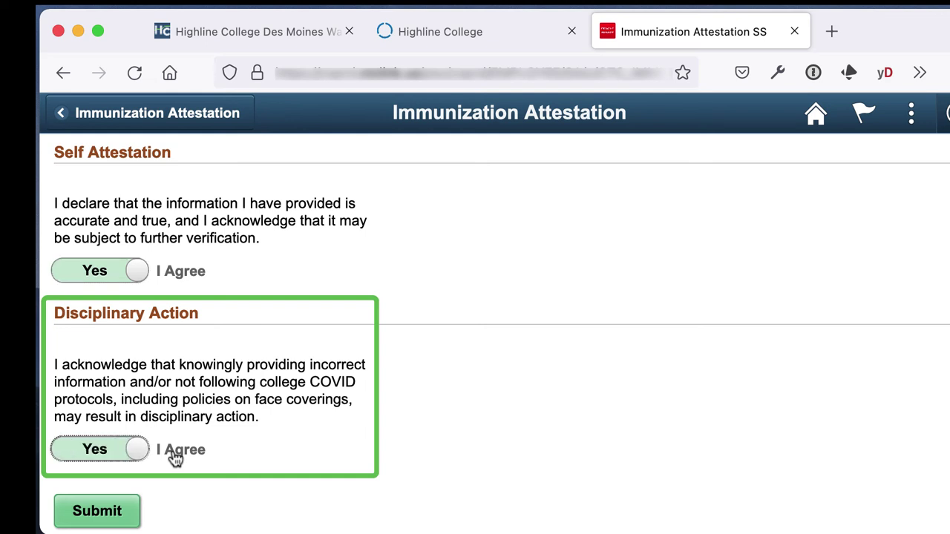
- Submit the attestation form and go back to the Student Homepage
{"action": "left_click", "coordinate": [91, 520]}
{"action": "left_click", "coordinate": [95, 512]}
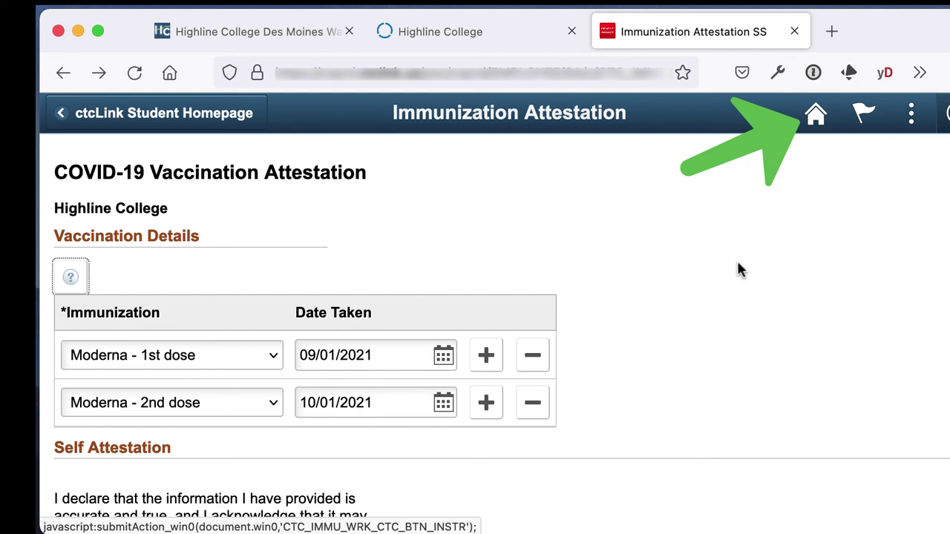
{"action": "left_click", "coordinate": [816, 120]}
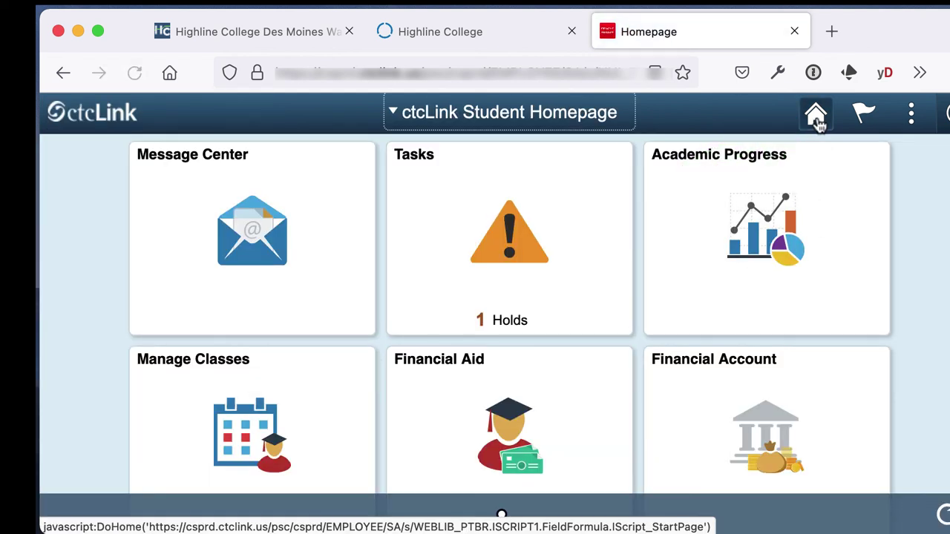